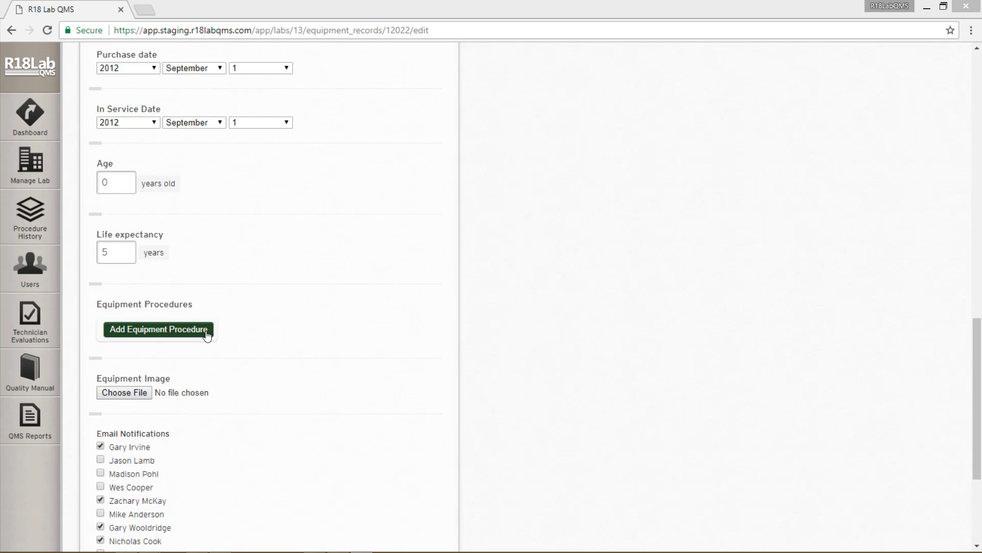
Add a Calibration procedure to the equipment, copied from the existing Digital Calipers (CAL-001) procedure, and proceed to its details.
click(207, 332)
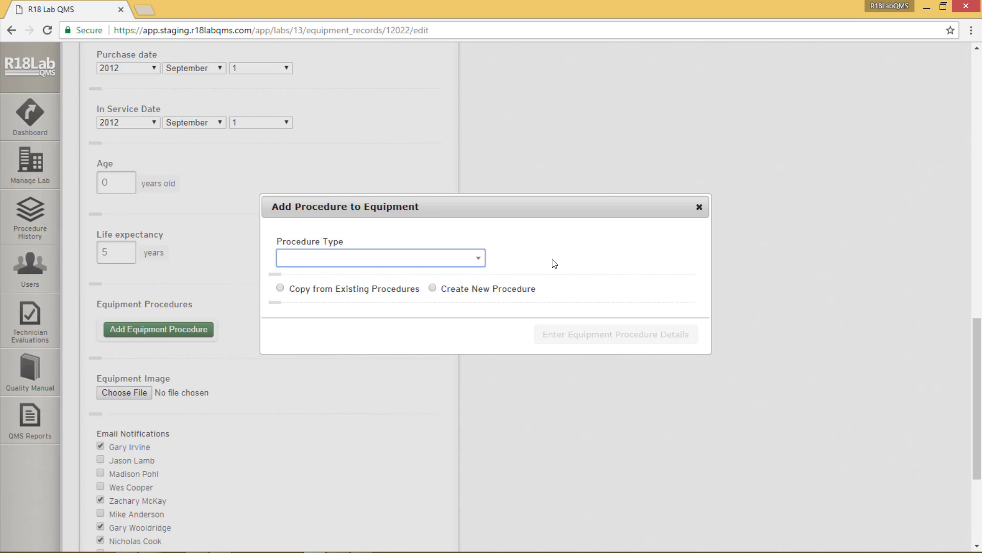
click(475, 259)
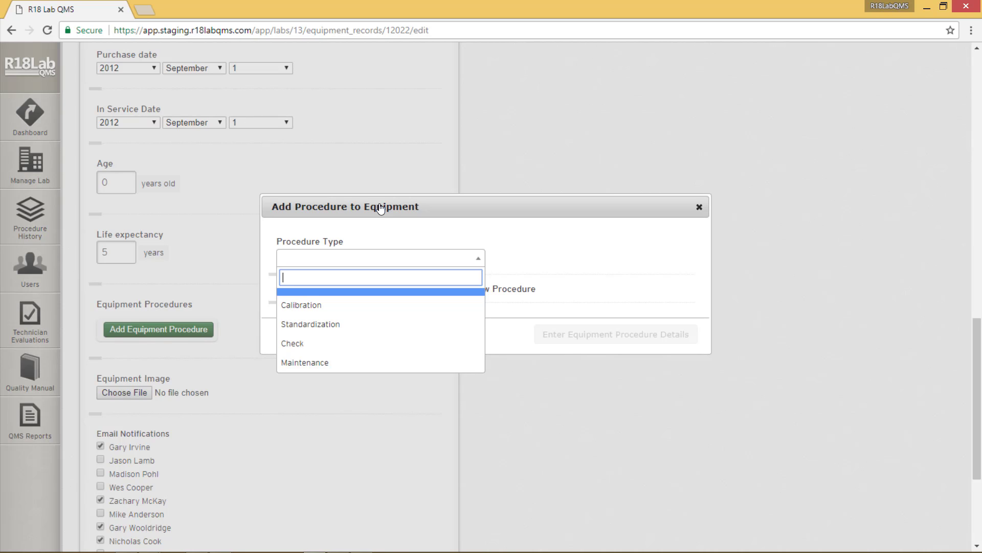
click(369, 306)
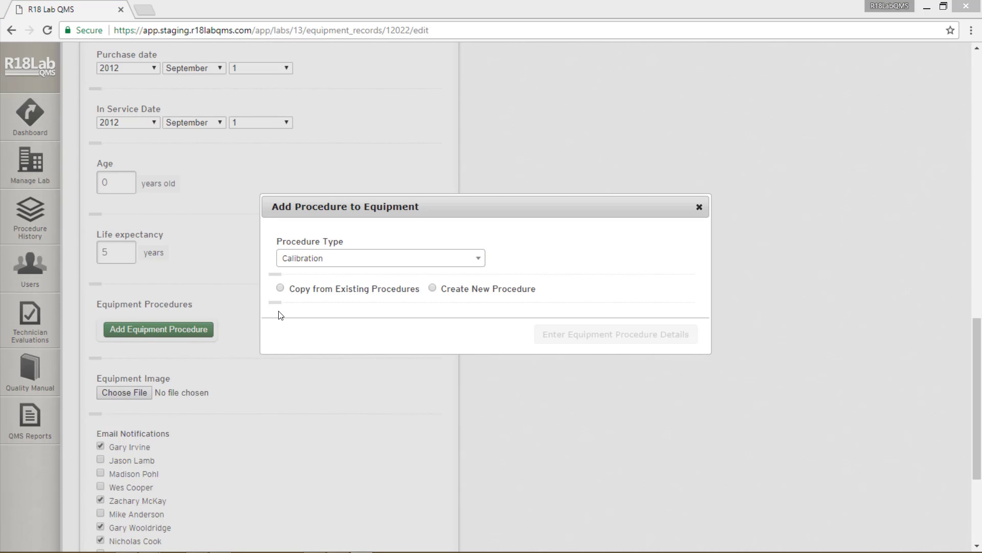
click(280, 288)
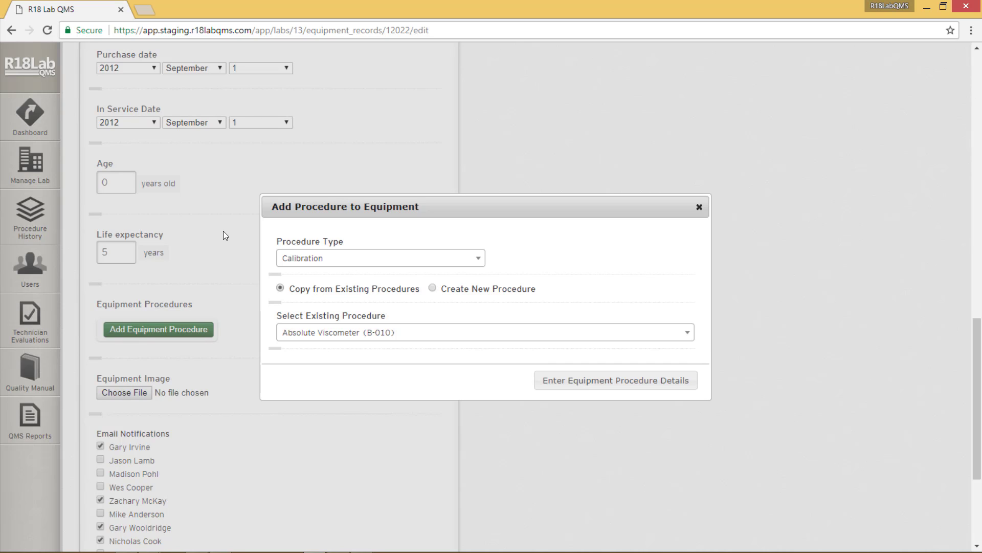
click(405, 336)
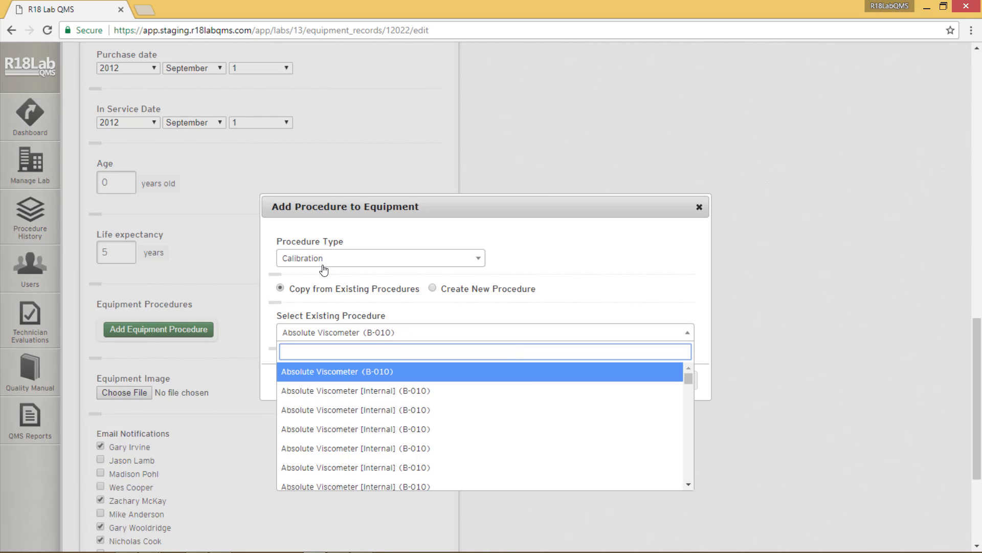
scroll(443, 408, down, 6)
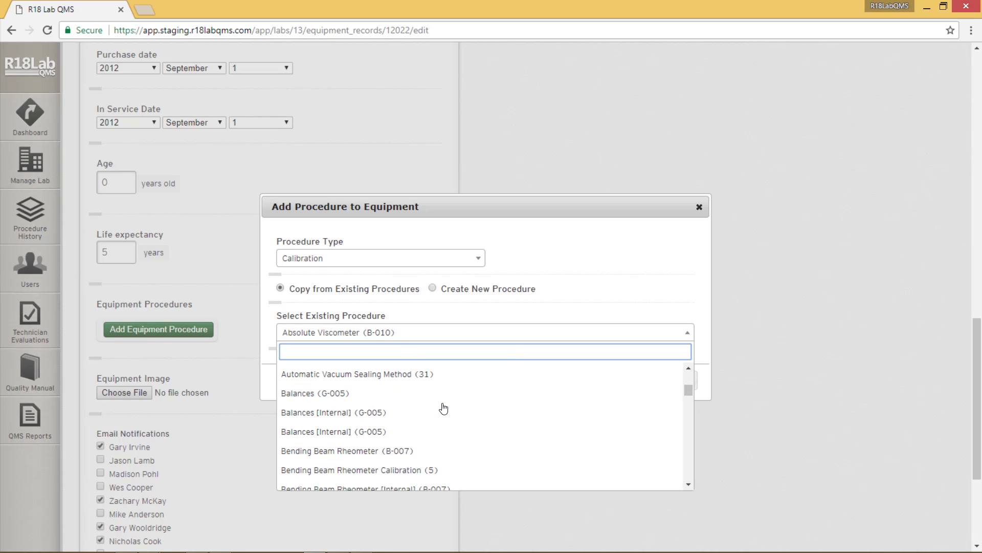
scroll(443, 408, down, 3)
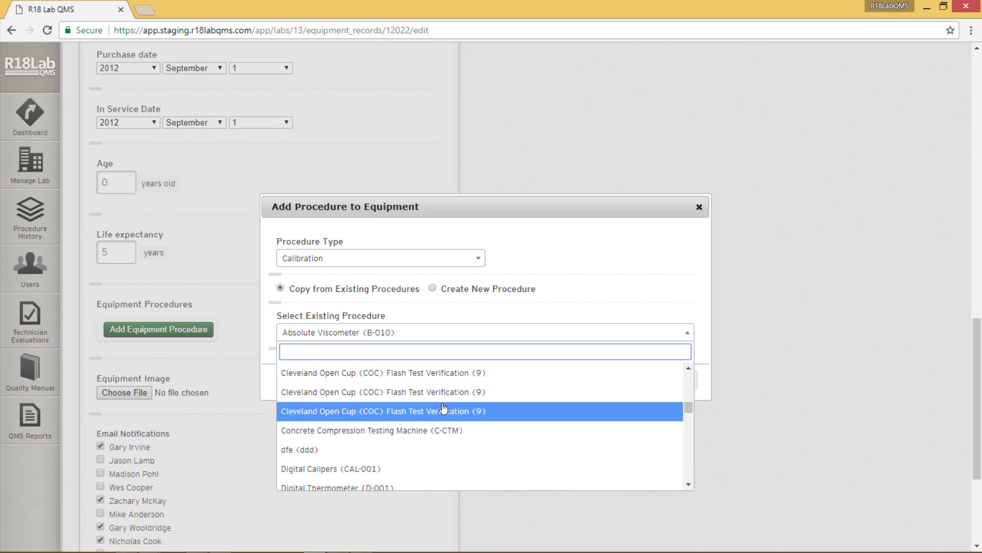
scroll(444, 408, up, 9)
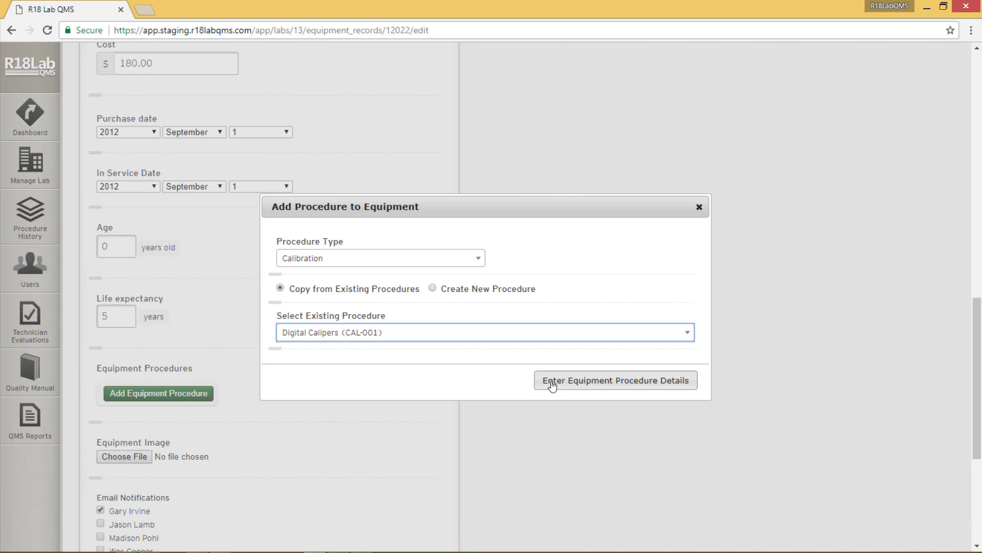
click(552, 385)
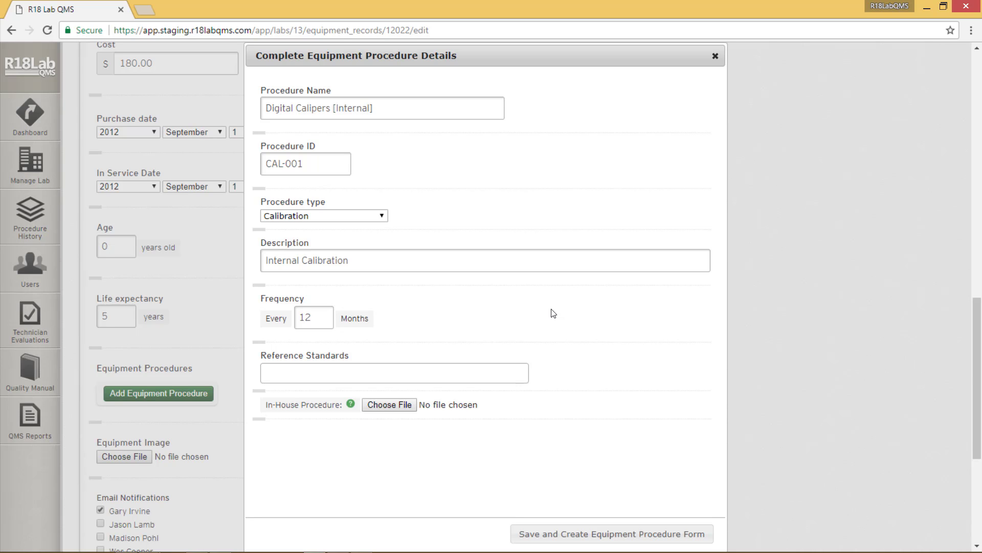
Set the calibration procedure's ID to R18 and save the details to create the equipment procedure form.
click(306, 167)
text(R18)
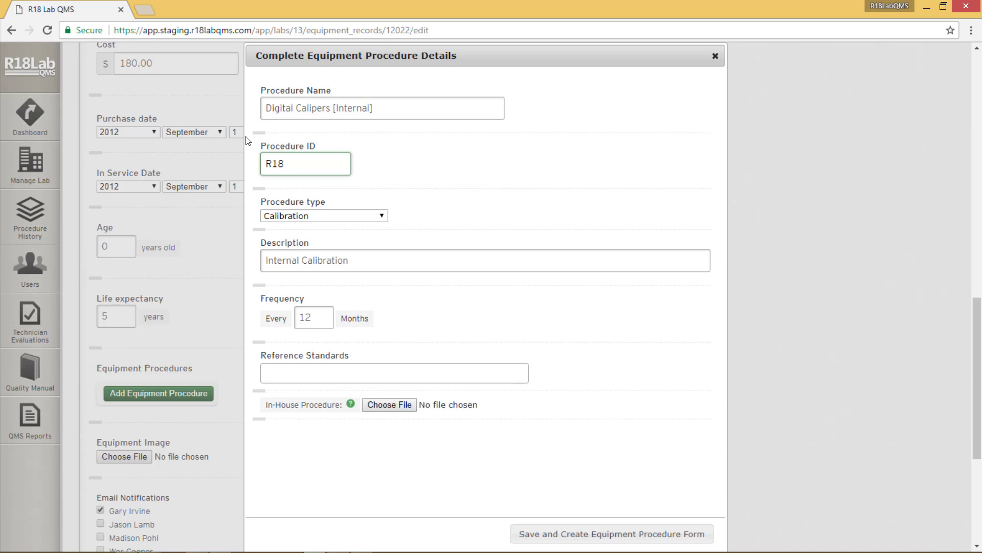
click(323, 214)
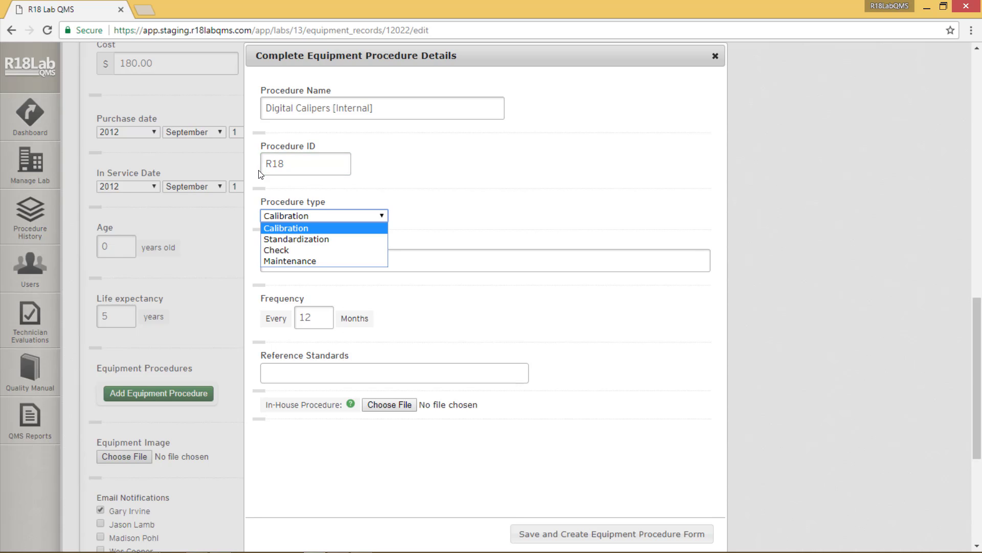
click(421, 216)
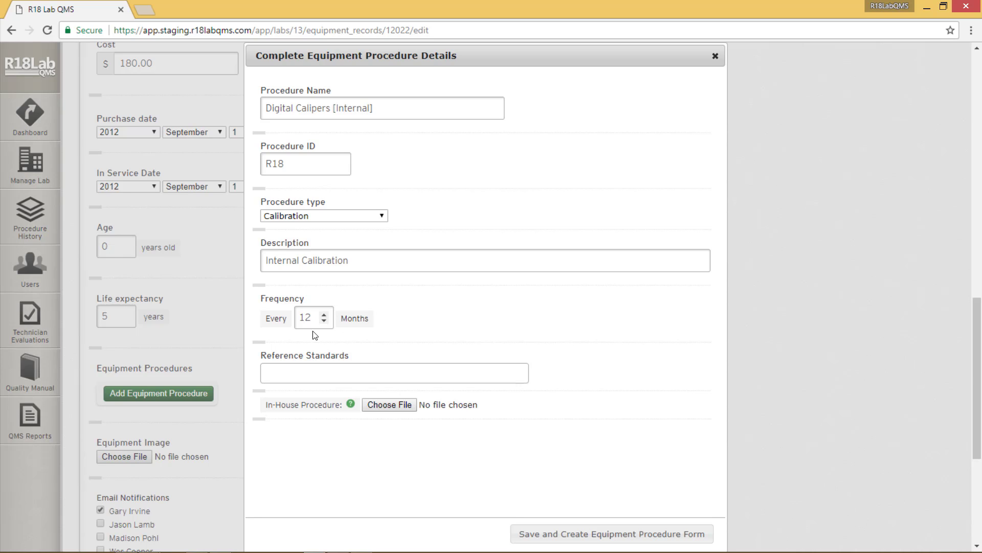
click(307, 373)
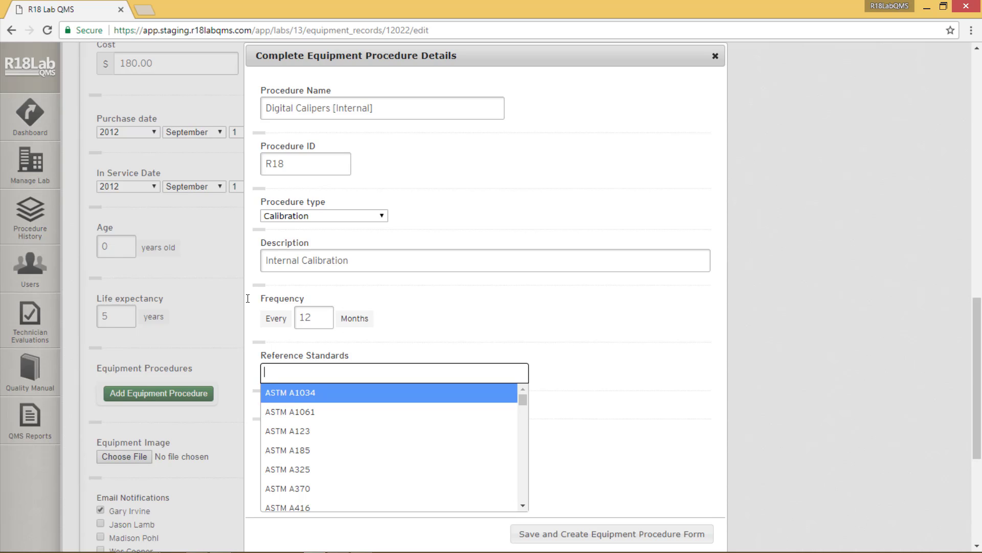
click(248, 298)
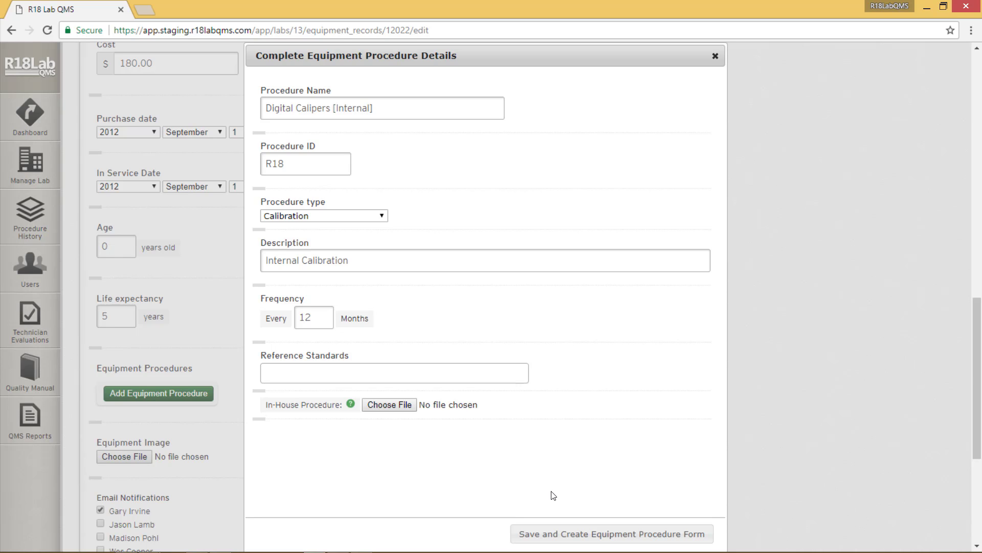
click(570, 535)
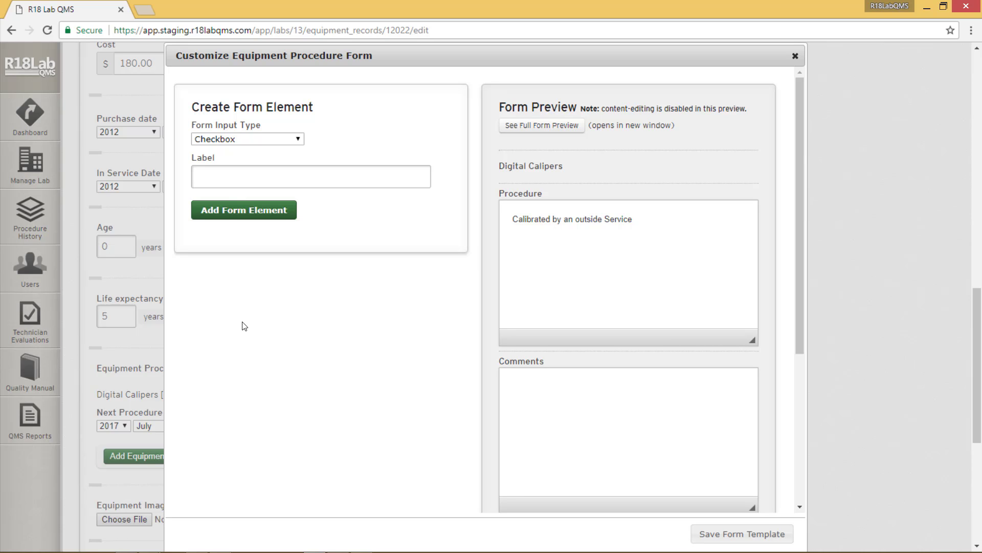
Choose Outside Testing Agency as the form input type and move the Procedure box above the Digital Calipers title.
click(238, 139)
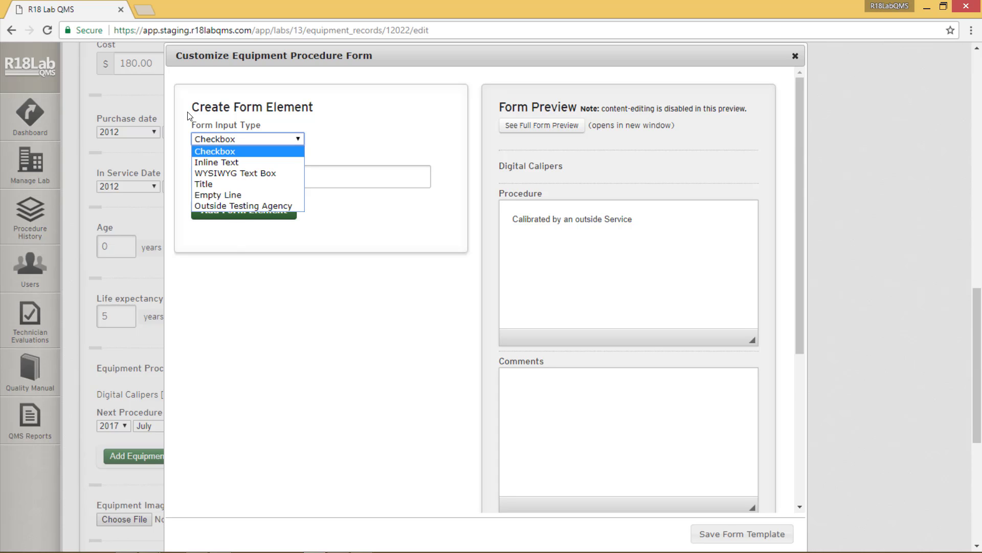
click(299, 205)
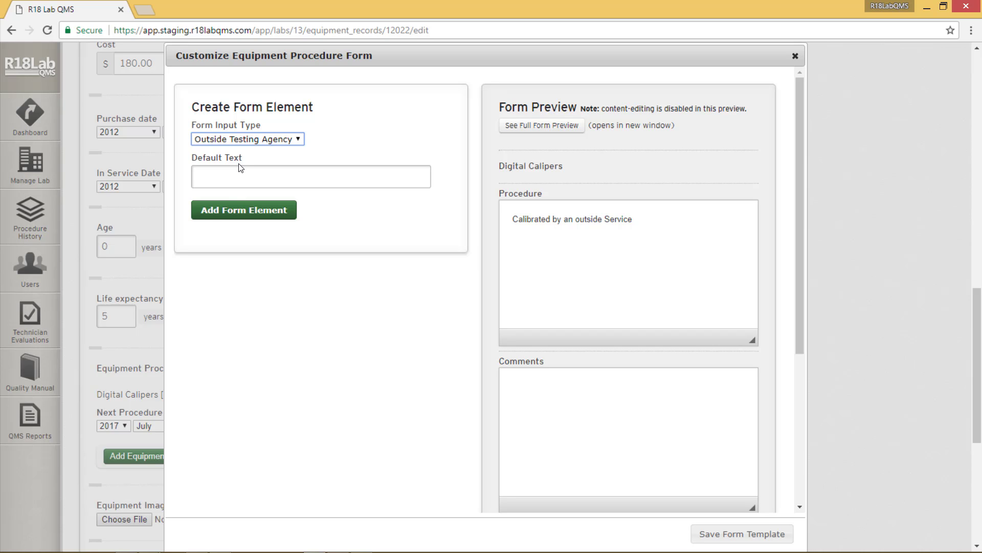
mouse_move(563, 200)
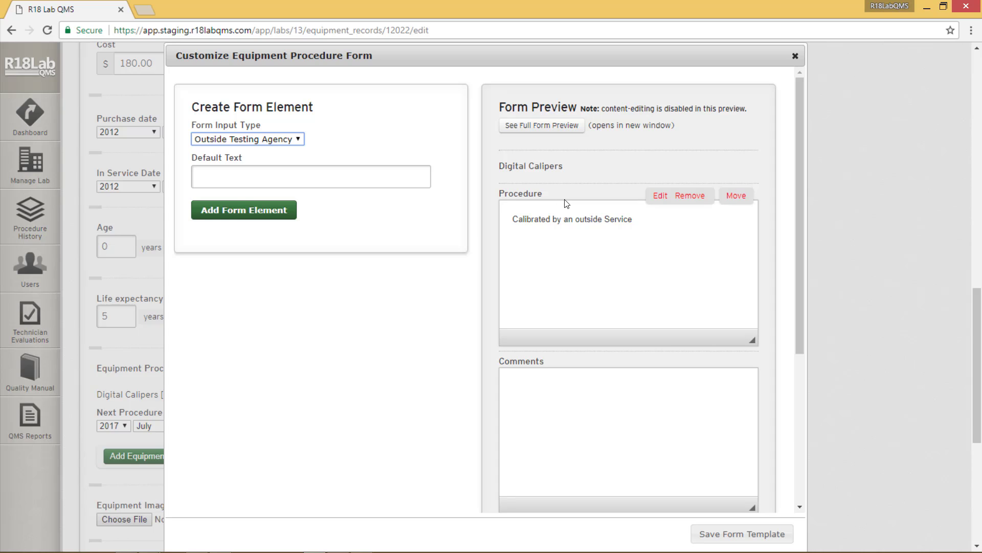
mouse_move(744, 200)
mouse_down()
mouse_move(743, 171)
mouse_move(742, 184)
mouse_up()
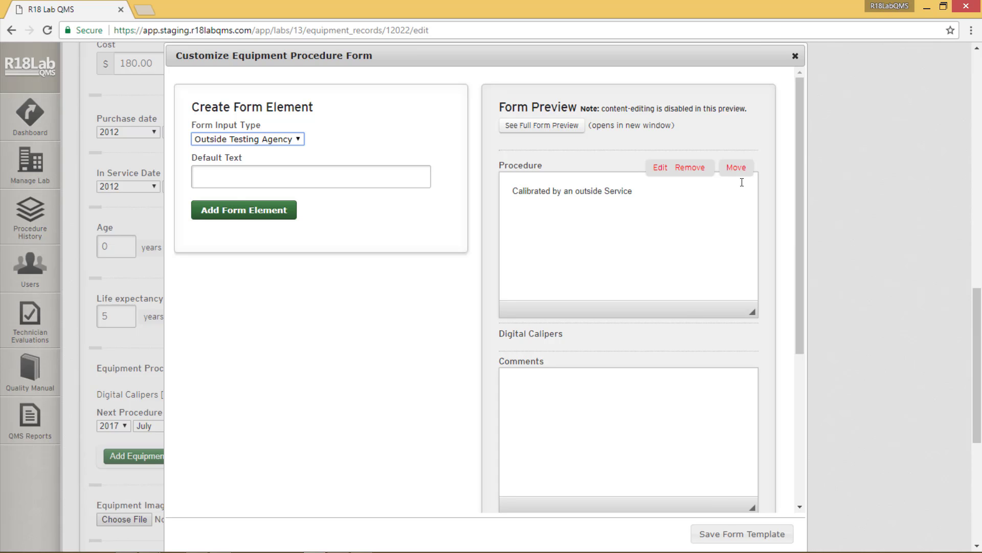
Check the full preview of the calibration form and save the form template.
click(567, 133)
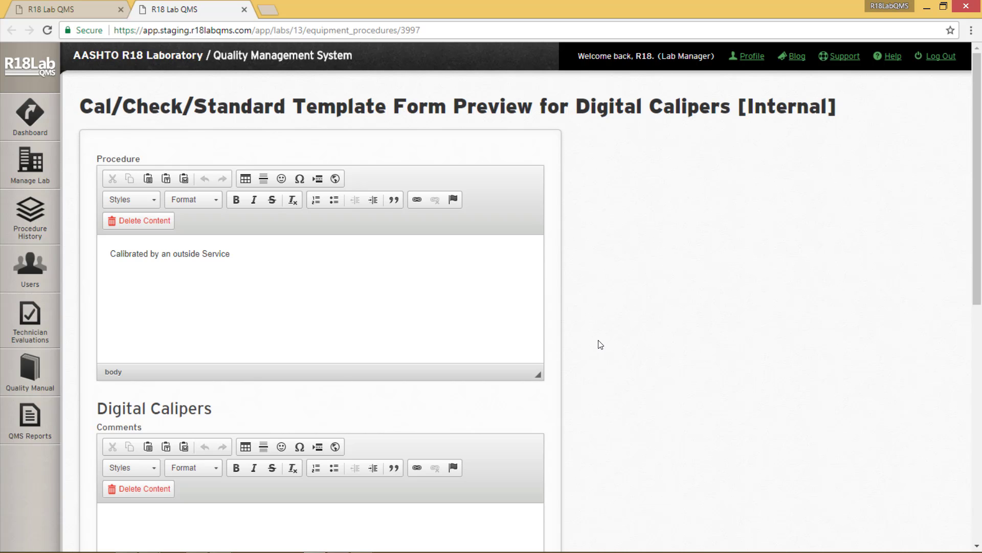
key(ctrl+w)
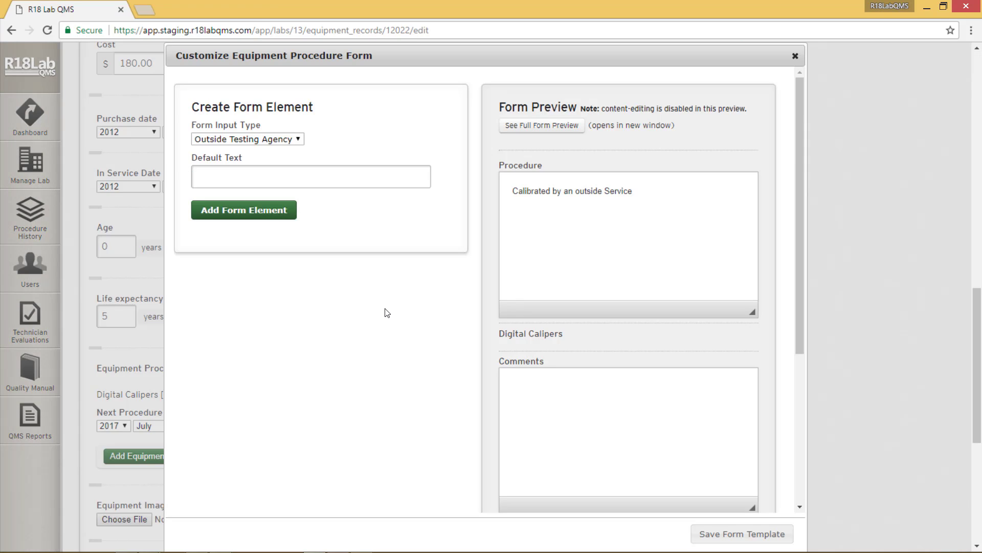
click(727, 533)
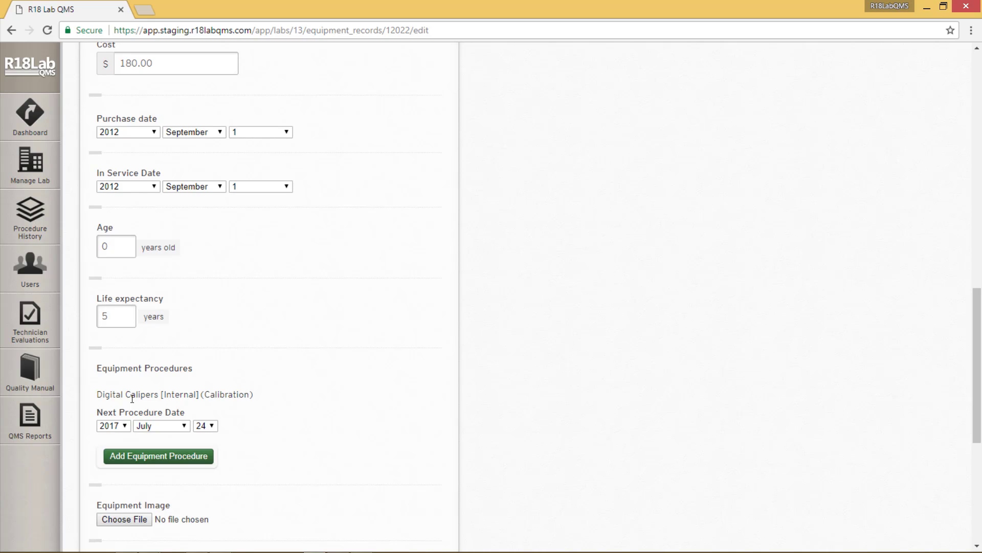
Set the month of the Digital Calipers calibration's next procedure date to November.
click(171, 426)
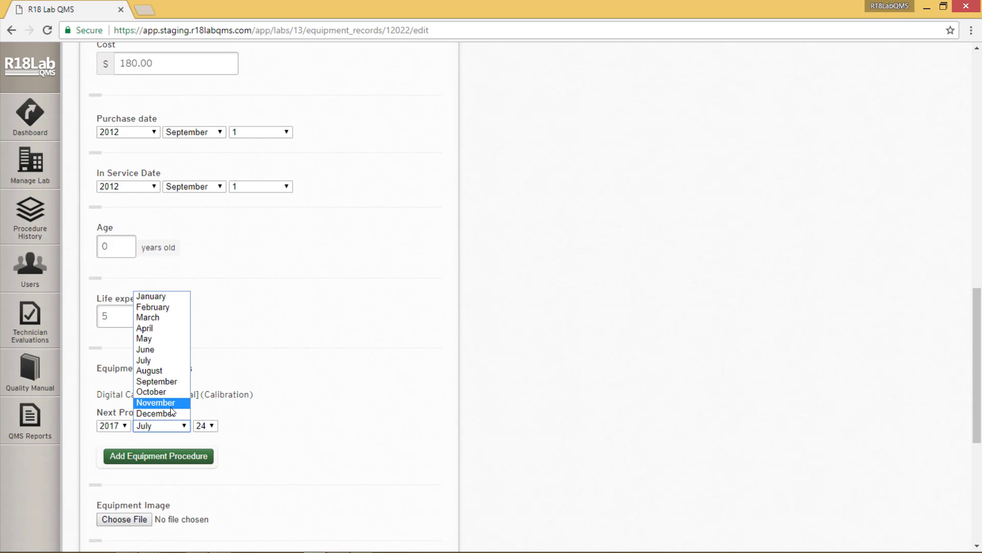
click(171, 407)
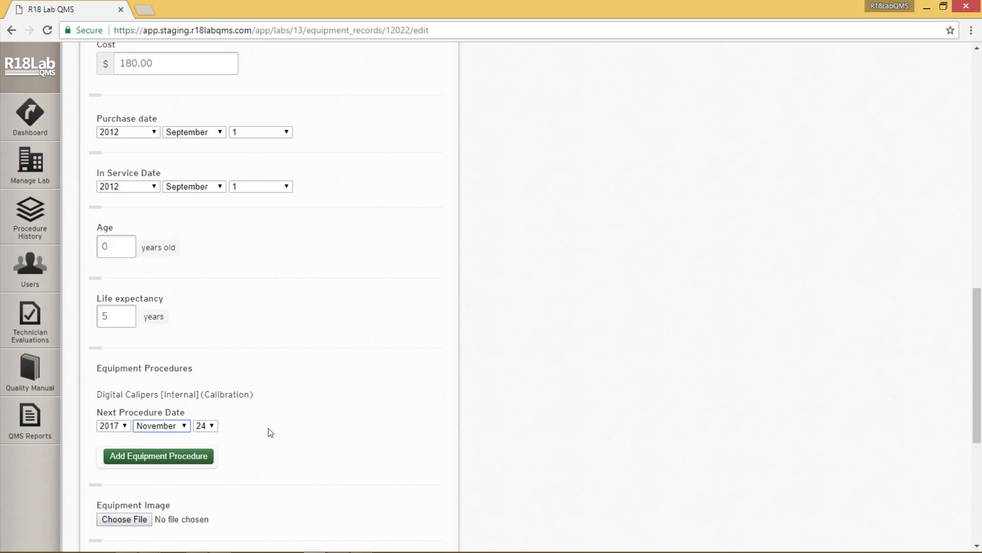
Add another equipment procedure of type Maintenance, created as a new procedure, and proceed to its details.
scroll(271, 433, down, 1)
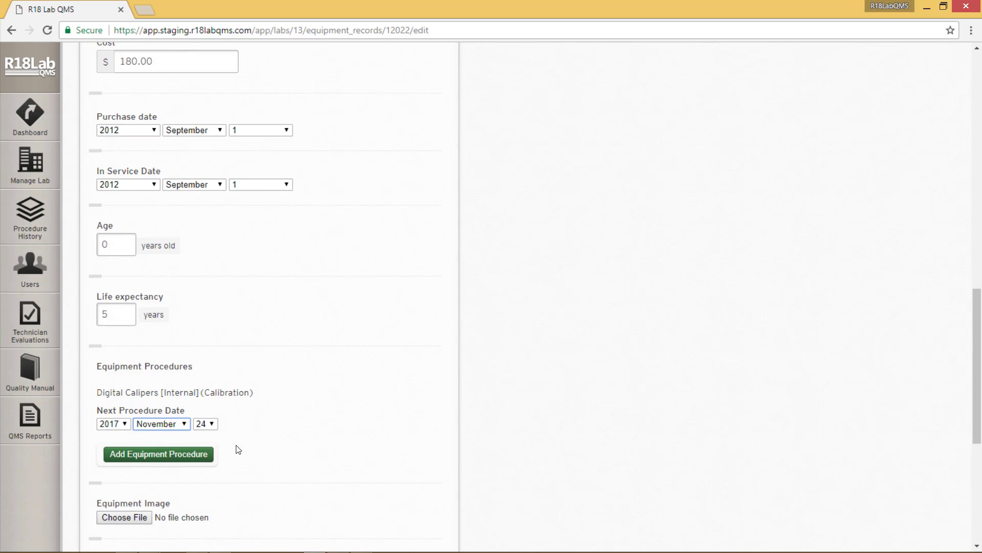
click(198, 461)
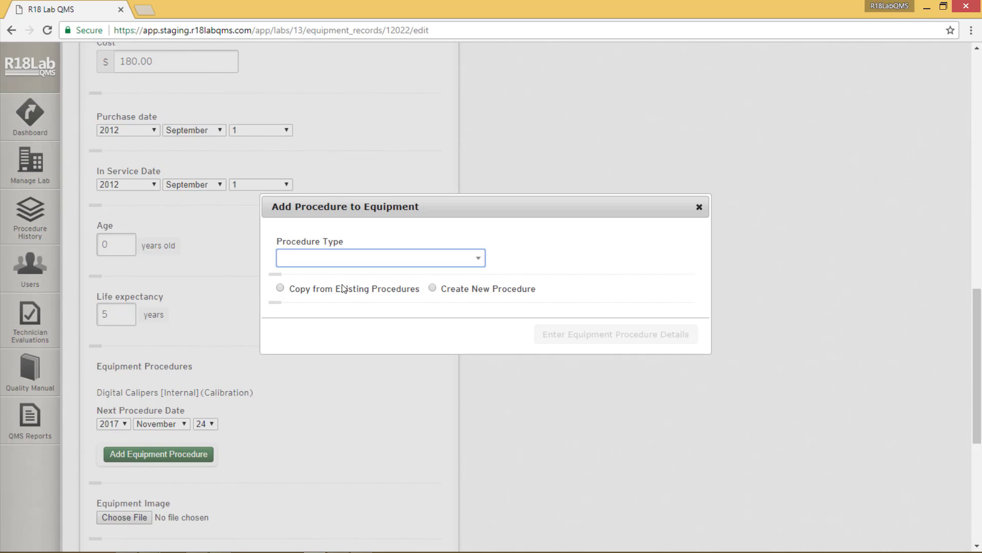
click(360, 261)
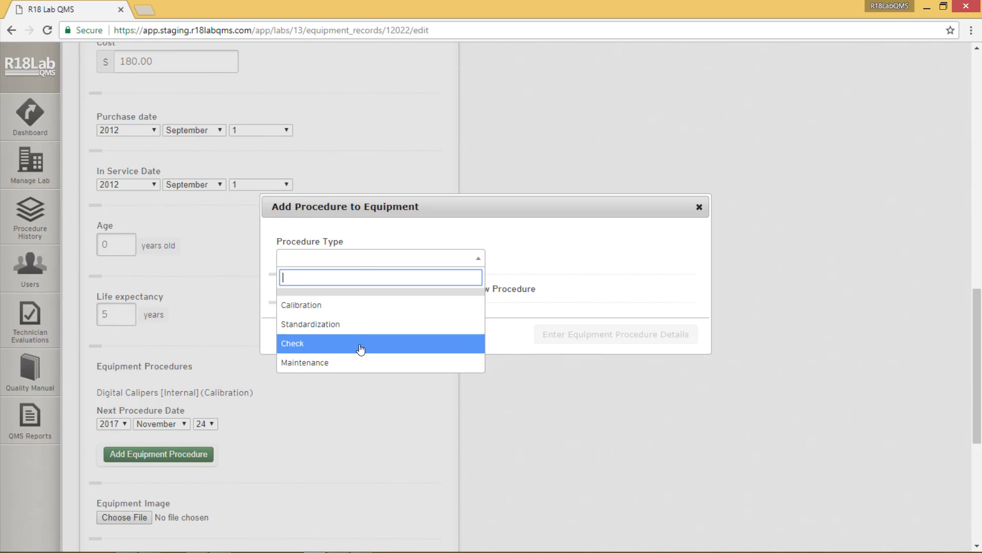
click(360, 364)
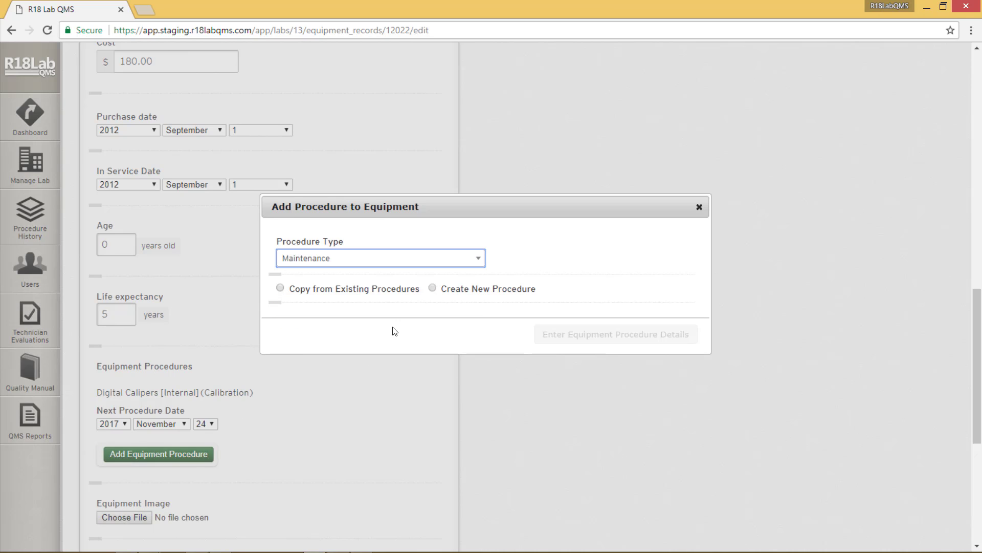
click(433, 289)
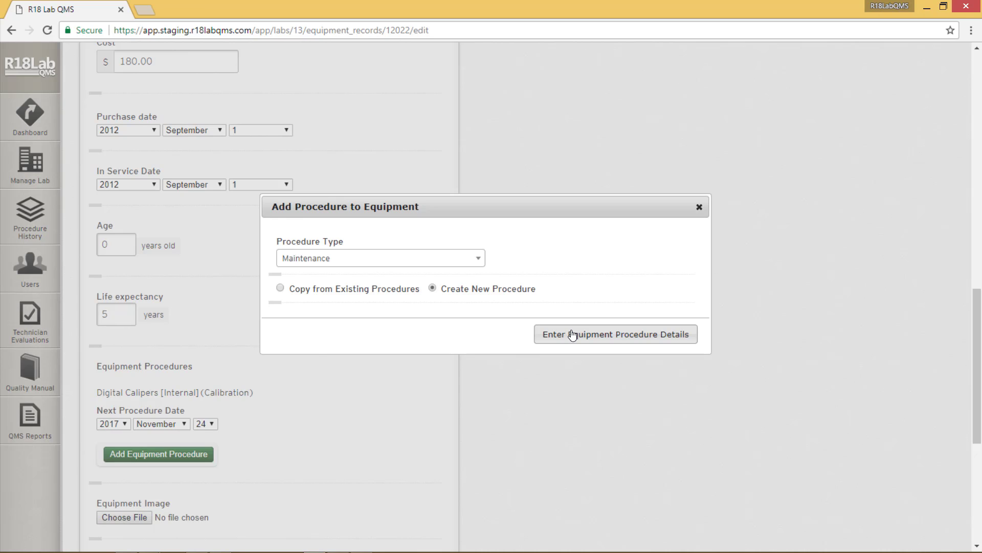
click(572, 335)
Name the new procedure Caliper Maintenance and give it the procedure ID R18 Maint.
click(476, 100)
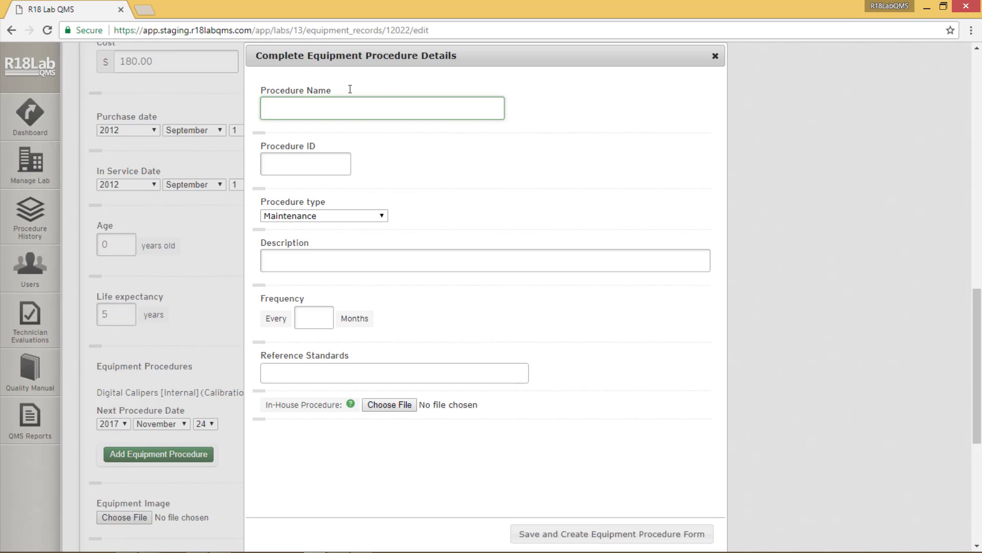
text(Caliper Maintenance)
key(Tab)
text(R18 Maint)
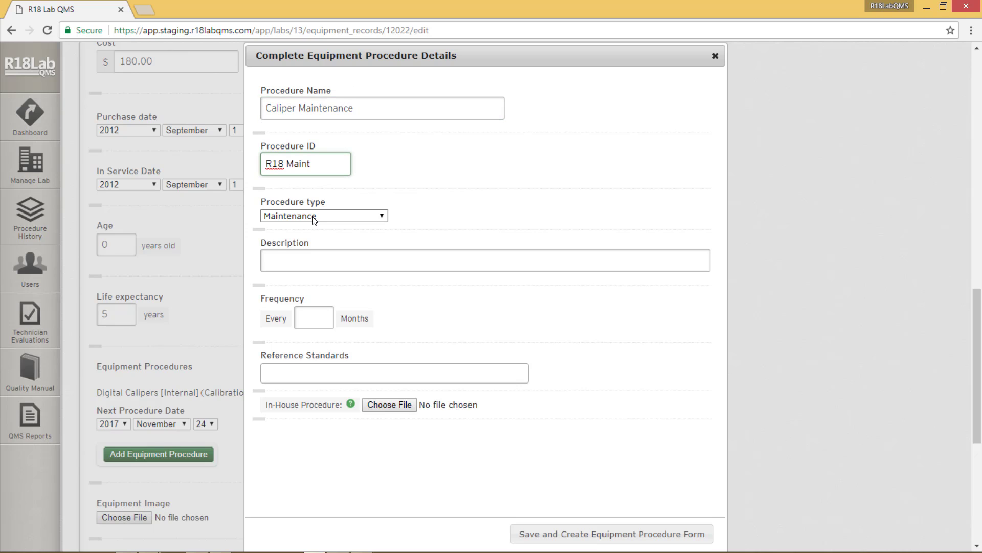
Enter the description Maintenance of Caliper with a frequency of 6 months, and save the details to create the procedure form.
click(314, 259)
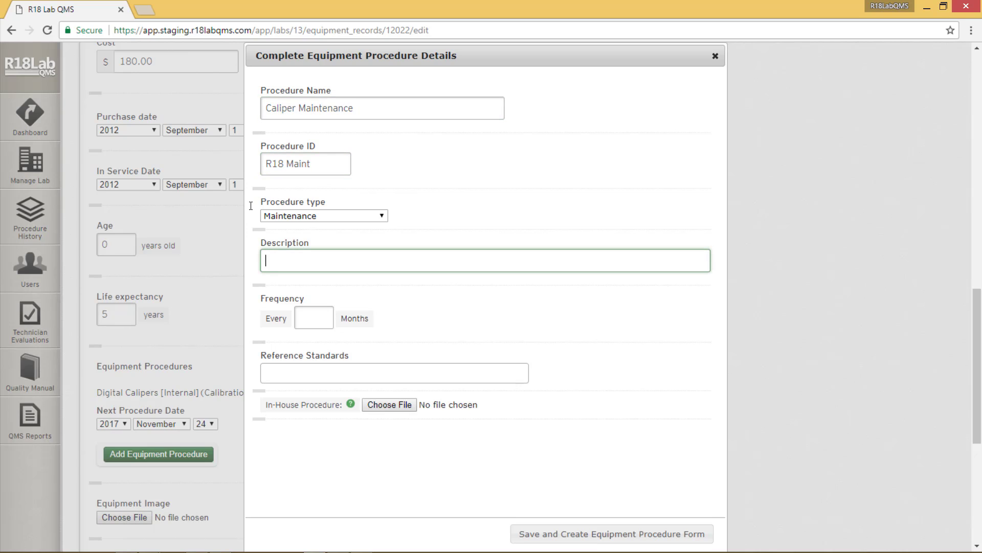
text(Maintenance of Caliper)
key(Tab)
text(6)
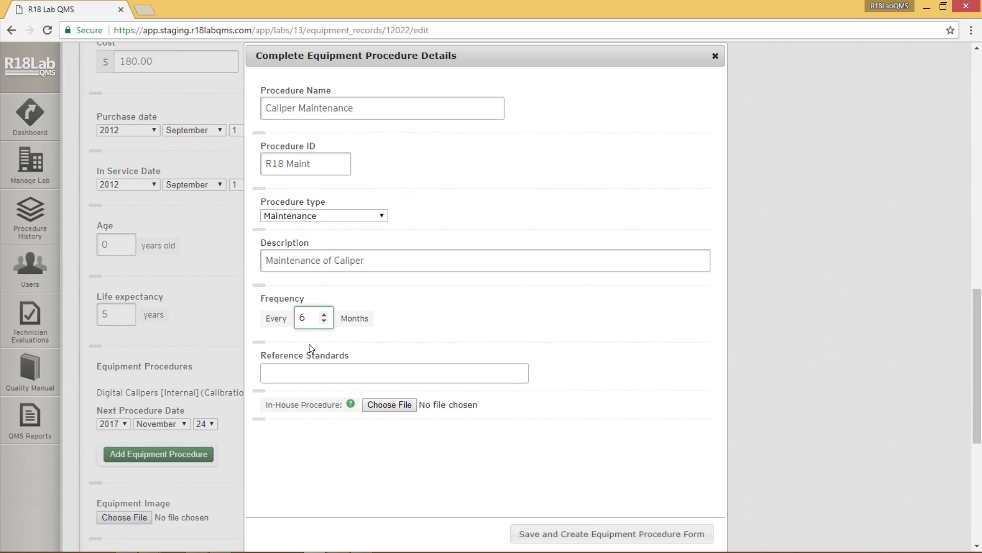
click(309, 371)
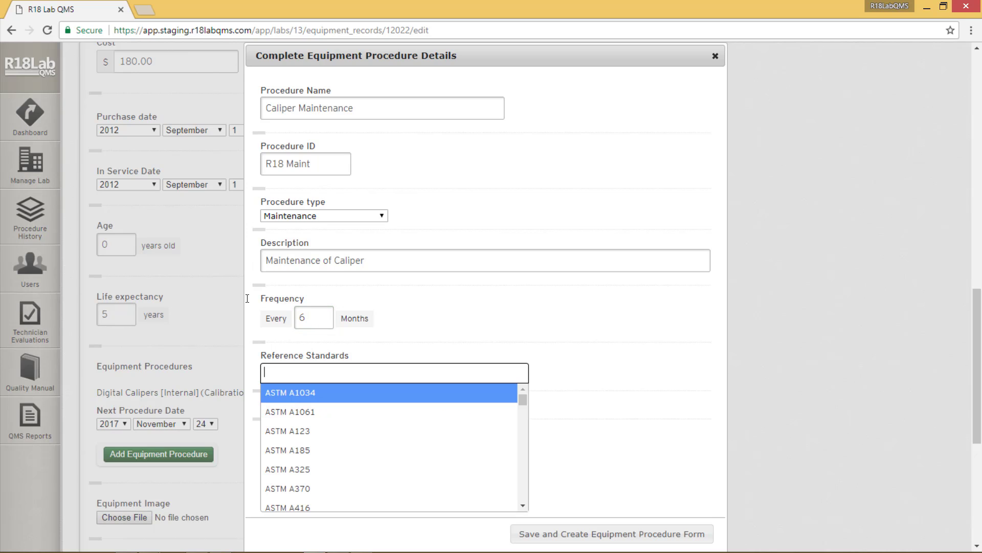
click(248, 299)
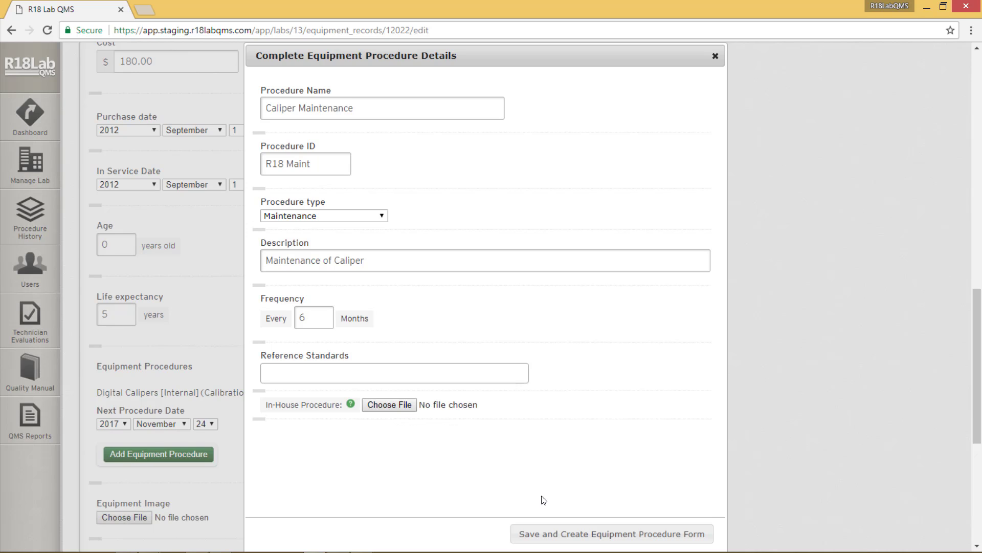
click(558, 535)
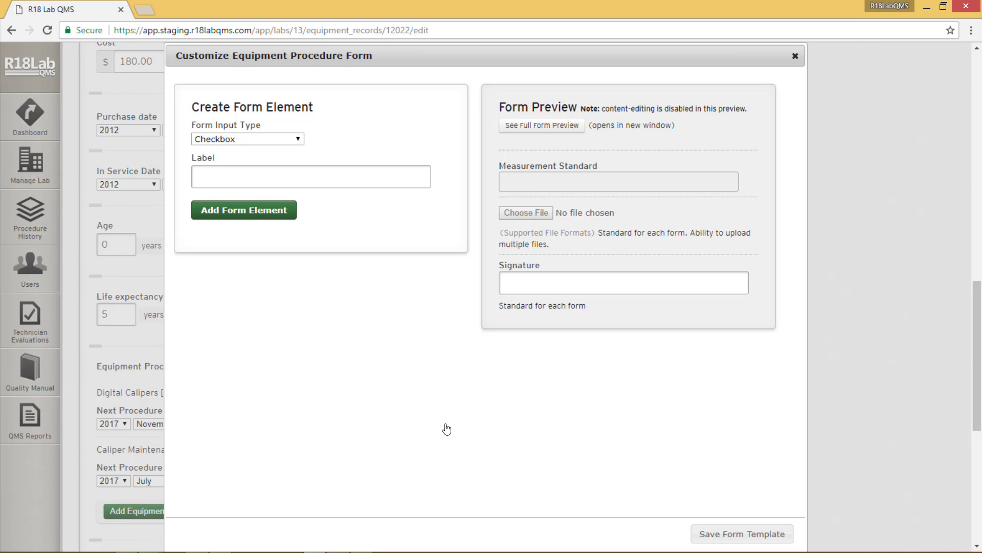
Review the available form input types and save the maintenance form template without adding any elements.
click(287, 140)
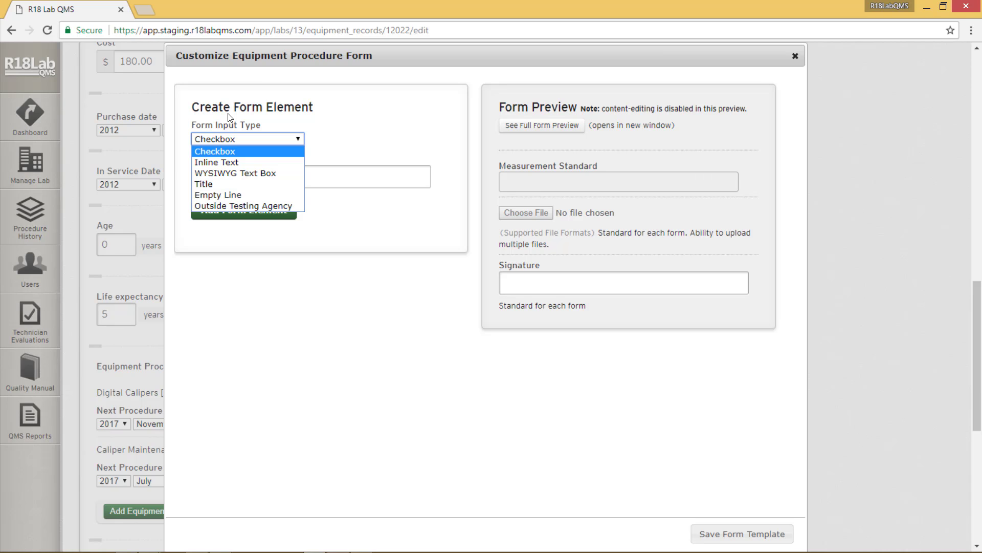
click(228, 117)
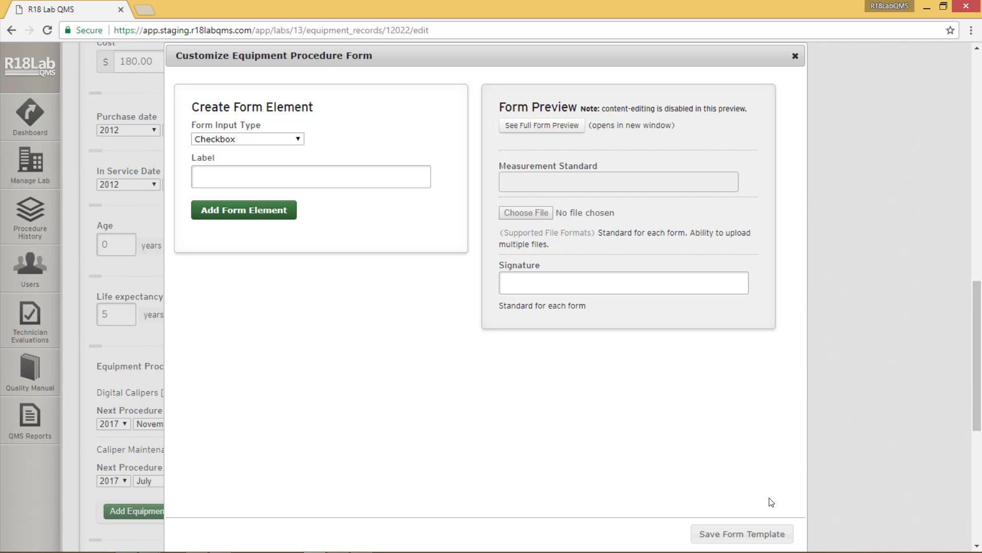
click(770, 541)
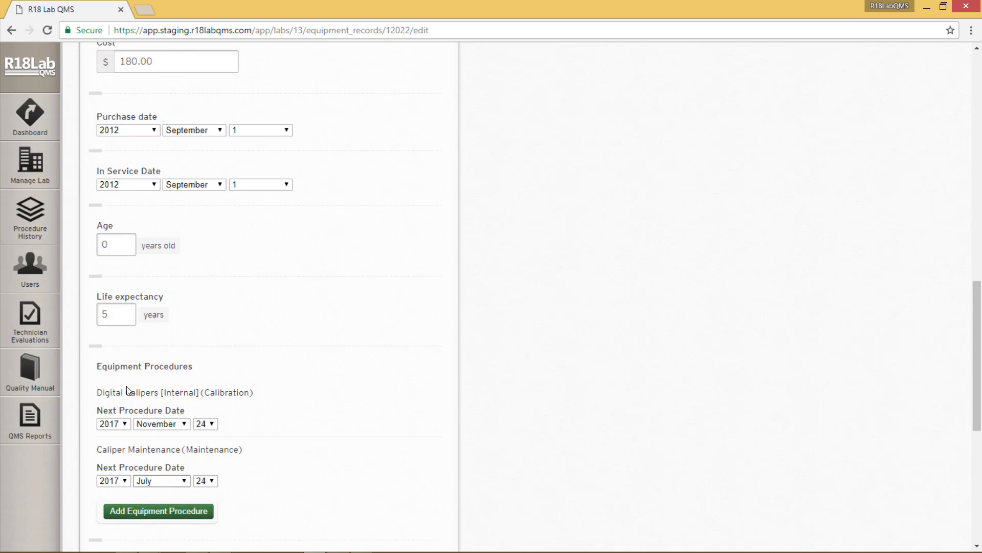
Set the month of Caliper Maintenance's next procedure date to November.
click(159, 481)
click(156, 457)
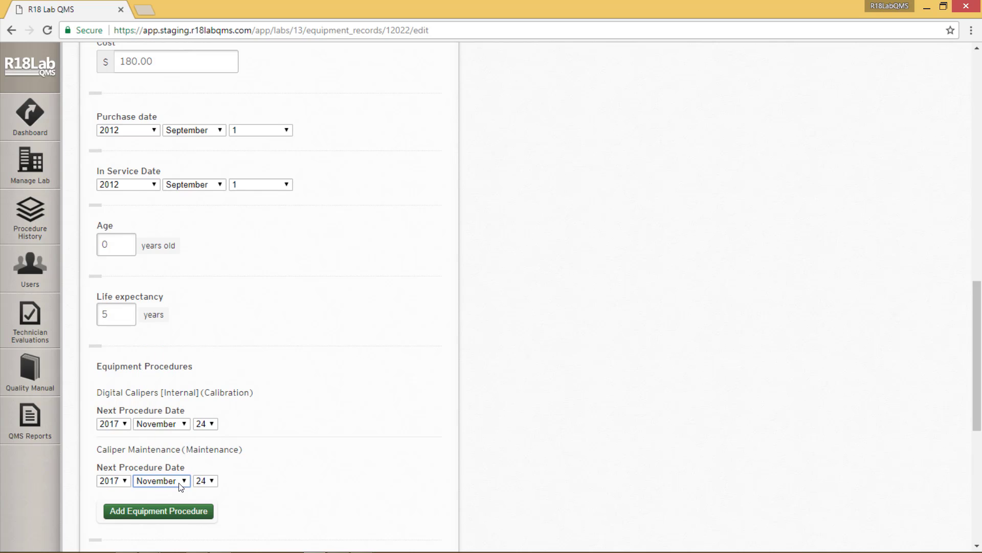